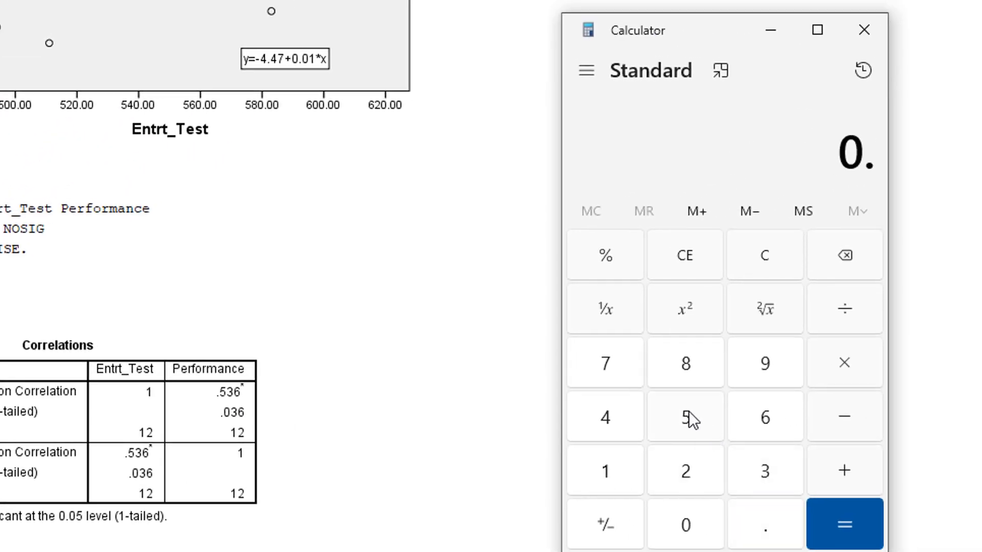
Step: Square the correlation coefficient 0.536 and multiply the result by 100 to express the shared variance as a percentage
{"action": "left_click", "coordinate": [691, 411]}
{"action": "left_click", "coordinate": [766, 460]}
{"action": "left_click", "coordinate": [768, 405]}
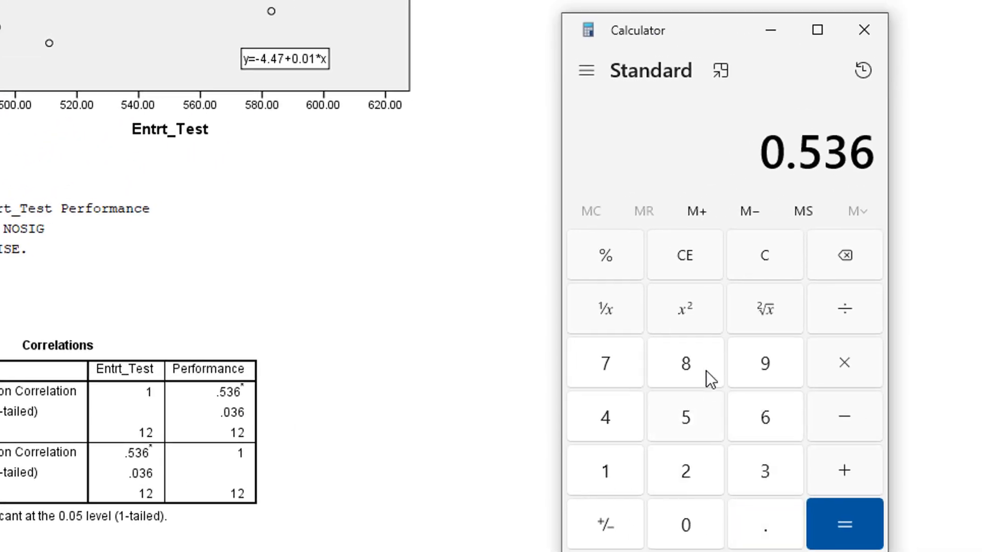
{"action": "left_click", "coordinate": [690, 312]}
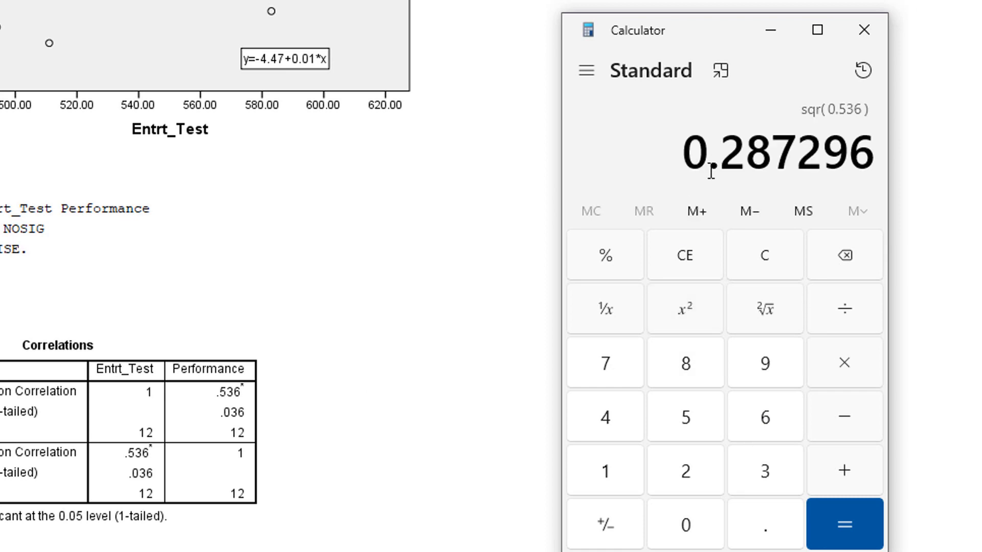
{"action": "left_click", "coordinate": [845, 359]}
{"action": "left_click", "coordinate": [622, 481]}
{"action": "left_click", "coordinate": [675, 519]}
{"action": "left_click", "coordinate": [675, 519]}
{"action": "left_click", "coordinate": [848, 524]}
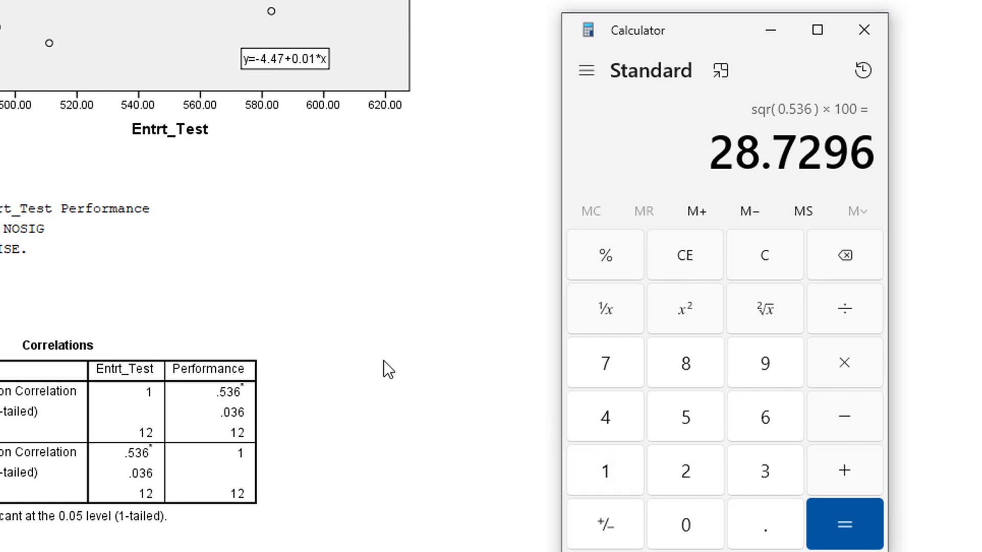
Step: Close the calculator and return to the Correlations table below the scatterplot in the output
{"action": "scroll", "coordinate": [383, 360], "scroll_direction": "up", "scroll_amount": 3}
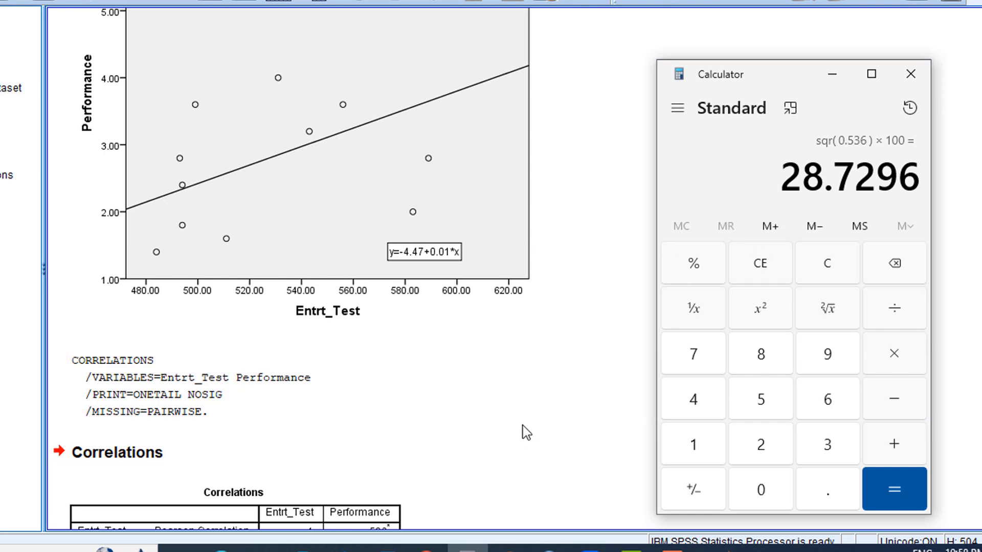
{"action": "left_click", "coordinate": [922, 71]}
{"action": "scroll", "coordinate": [398, 328], "scroll_direction": "down", "scroll_amount": 3}
{"action": "scroll", "coordinate": [397, 327], "scroll_direction": "down", "scroll_amount": 3}
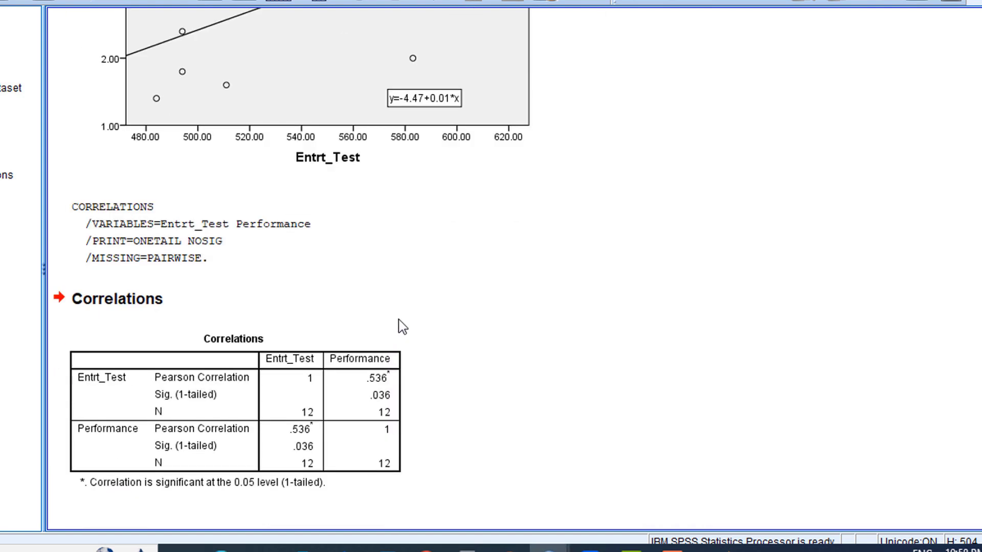
Step: Switch to the JCMvu.sav data set, open Bivariate Correlations and remove SkillVar2 and Task_sig2 from the analysis variables
{"action": "mouse_move", "coordinate": [548, 549]}
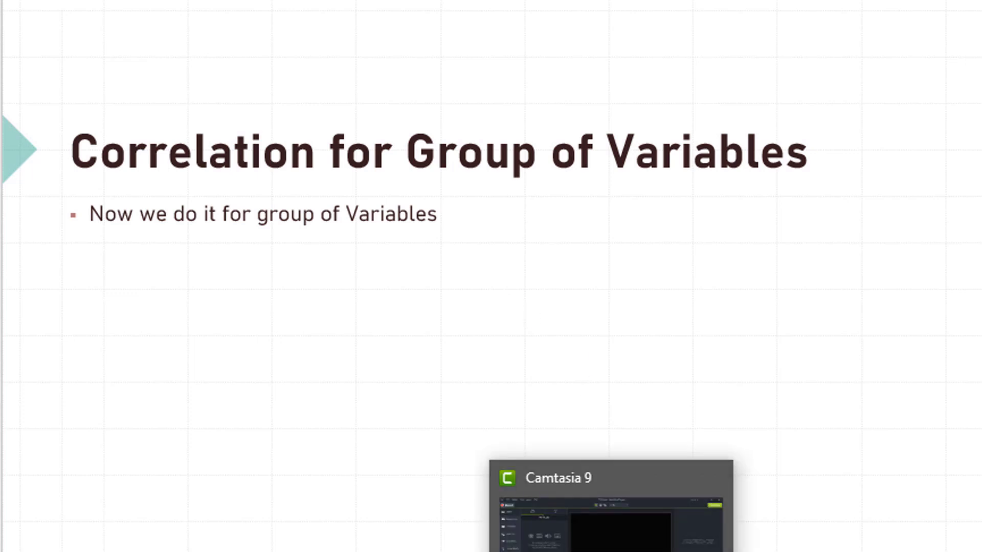
{"action": "mouse_move", "coordinate": [522, 550]}
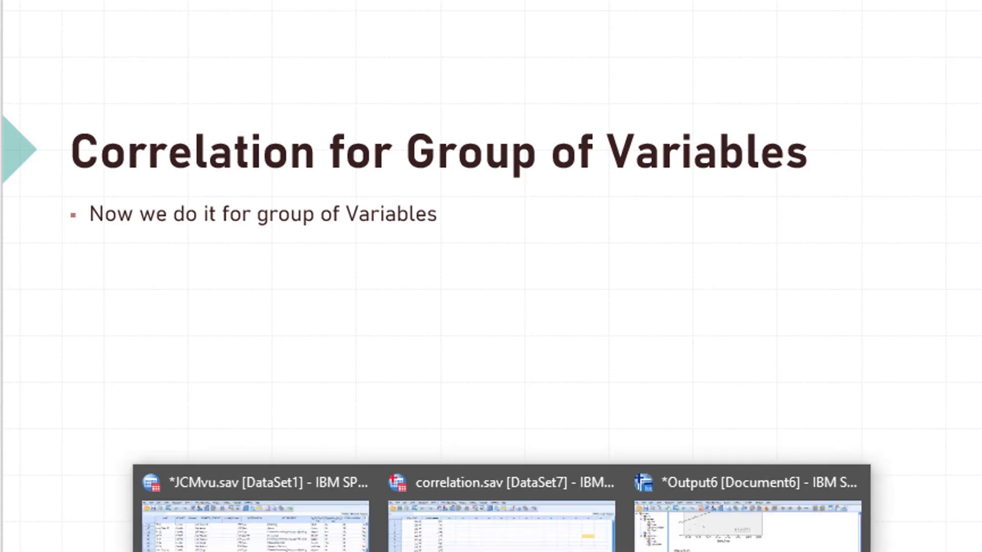
{"action": "left_click", "coordinate": [275, 537]}
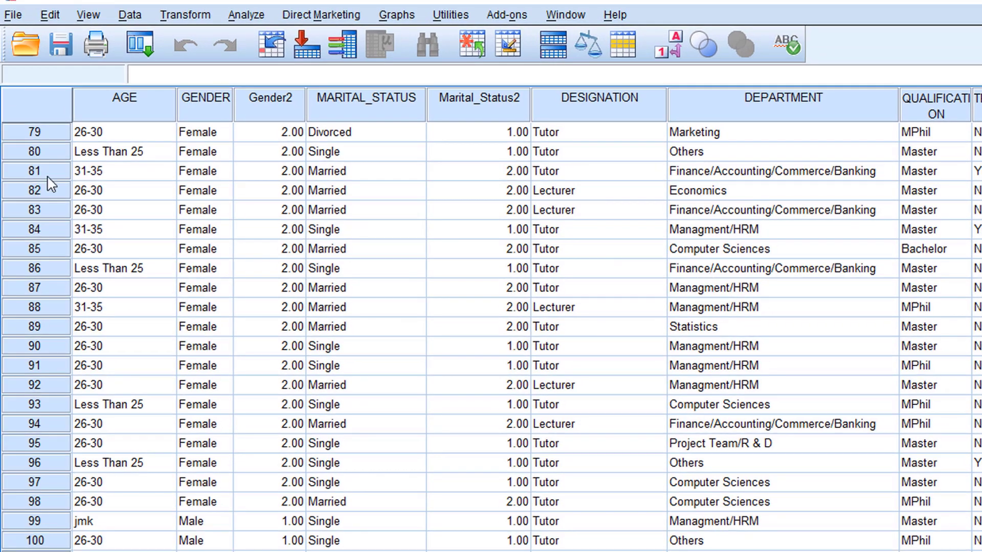
{"action": "left_click", "coordinate": [250, 16]}
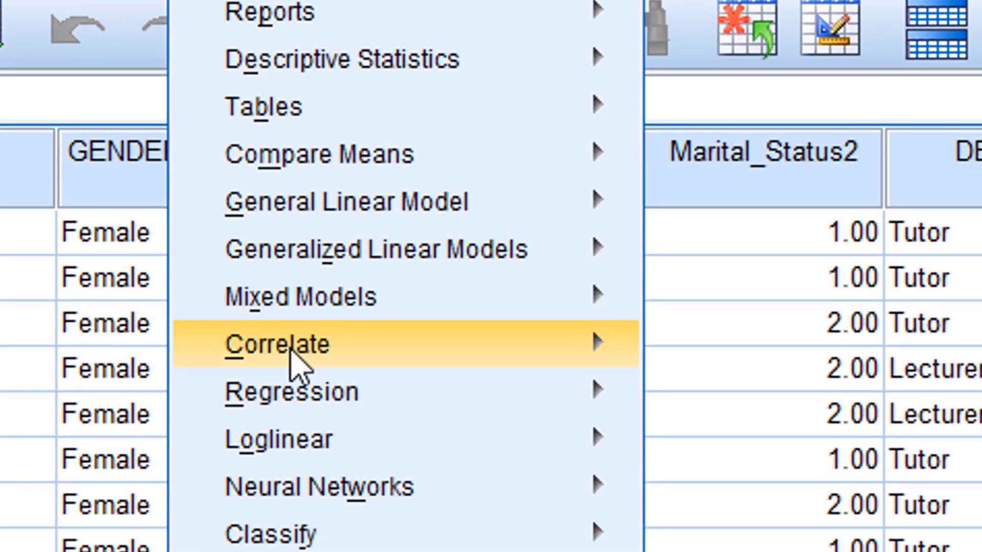
{"action": "mouse_move", "coordinate": [333, 404]}
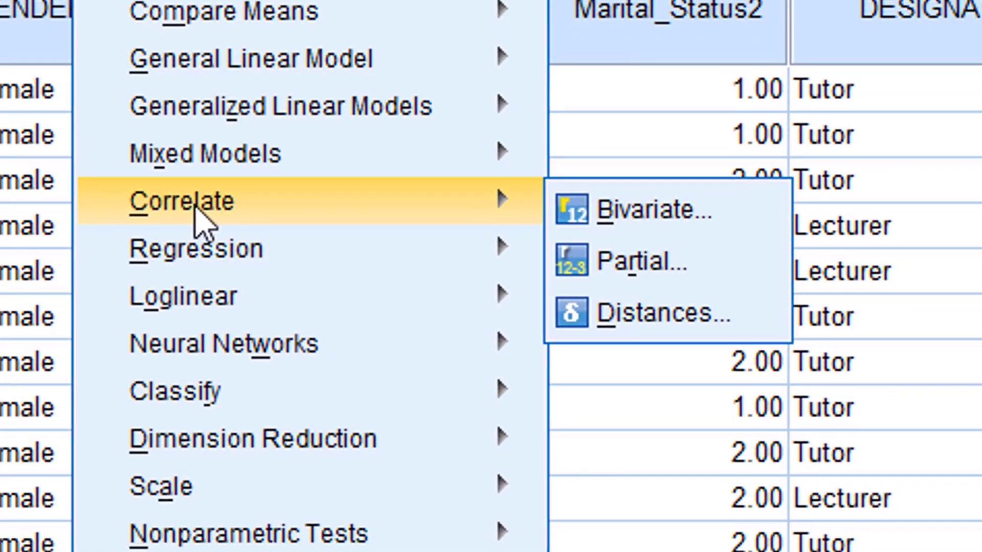
{"action": "left_click", "coordinate": [574, 207]}
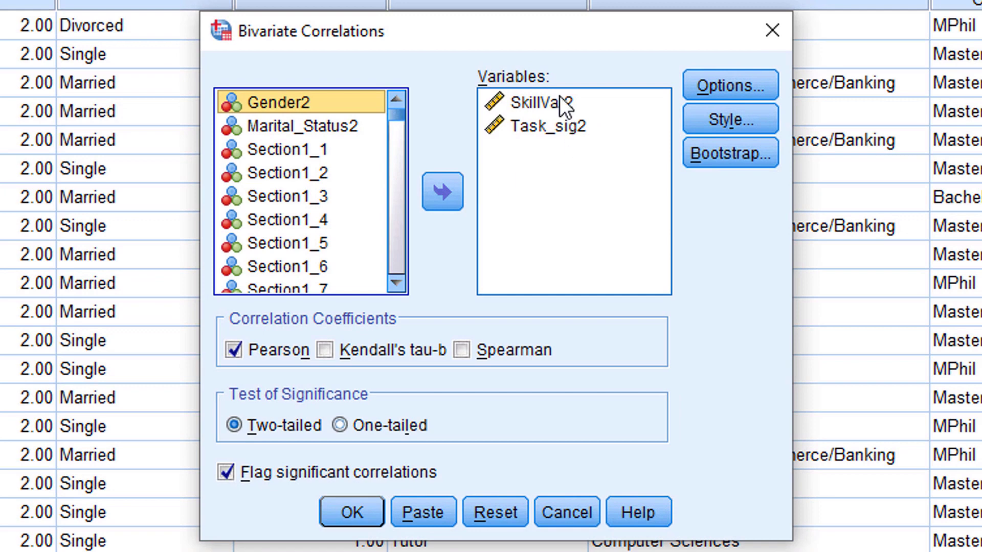
{"action": "left_click", "coordinate": [542, 102]}
{"action": "left_click", "coordinate": [449, 195]}
{"action": "left_click", "coordinate": [544, 105]}
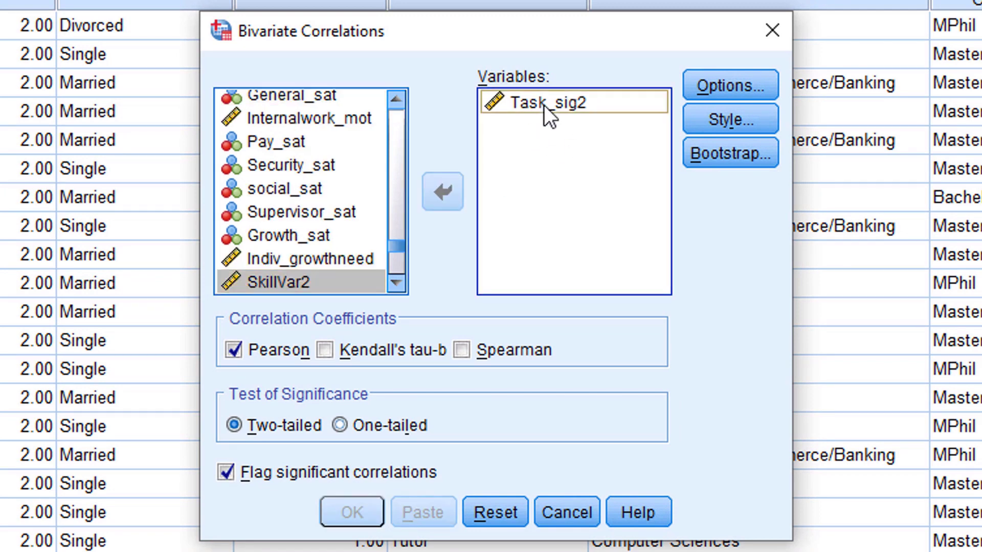
{"action": "left_click", "coordinate": [436, 205]}
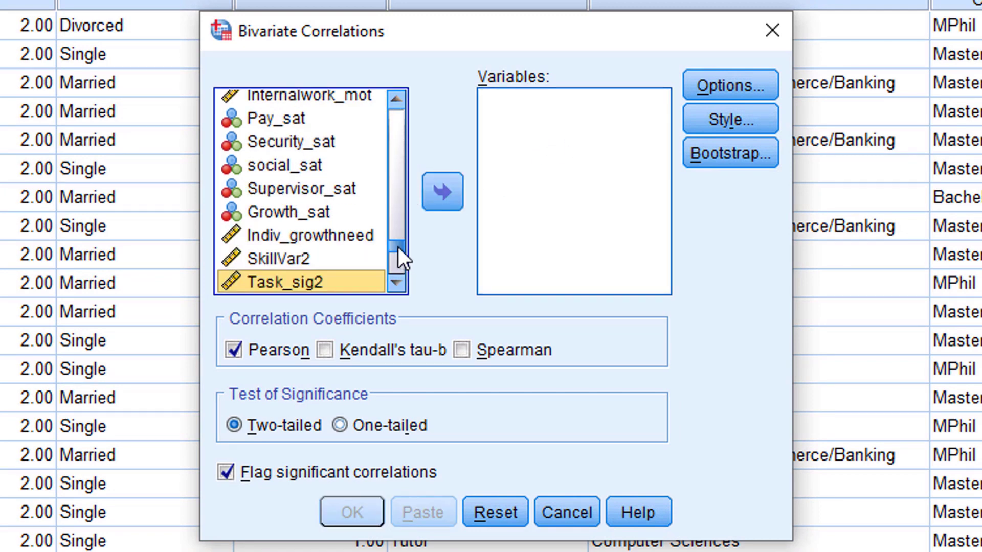
Step: Add the six variables from Indiv_growthneed through Feedback_agents2 to the bivariate correlation
{"action": "left_click_drag", "start_coordinate": [398, 246], "coordinate": [399, 305]}
{"action": "scroll", "coordinate": [268, 274], "scroll_direction": "up", "scroll_amount": 1}
{"action": "scroll", "coordinate": [268, 274], "scroll_direction": "up", "scroll_amount": 1}
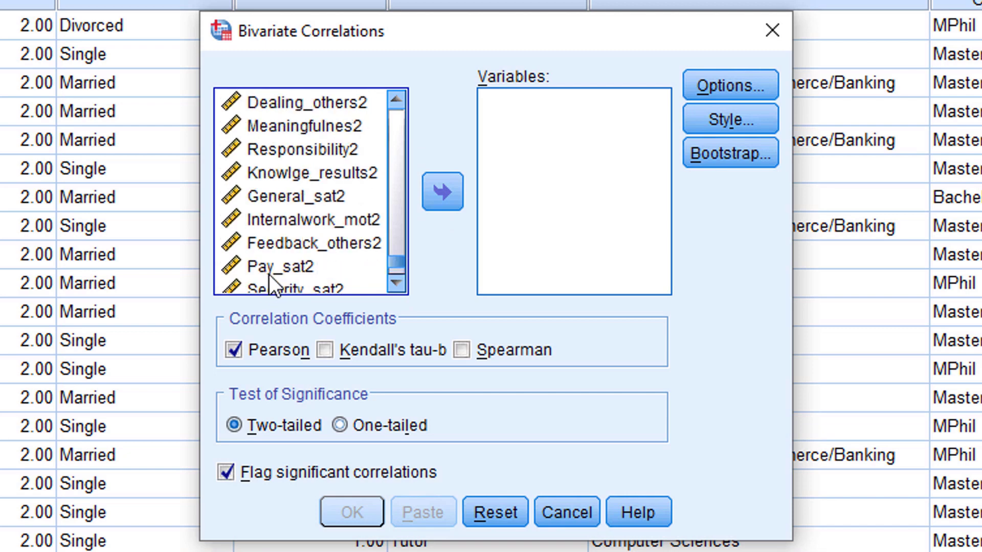
{"action": "scroll", "coordinate": [269, 275], "scroll_direction": "up", "scroll_amount": 1}
{"action": "scroll", "coordinate": [299, 207], "scroll_direction": "up", "scroll_amount": 2}
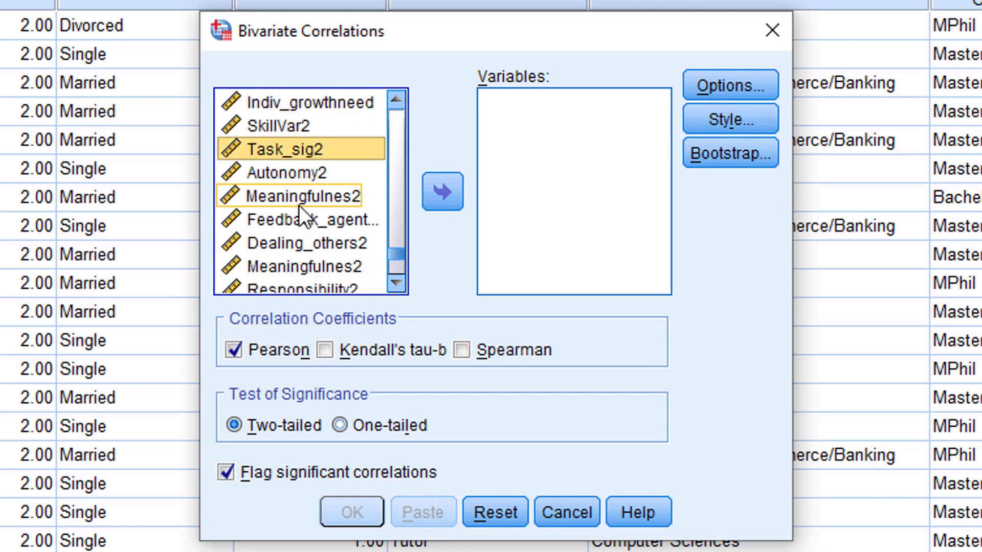
{"action": "left_click", "coordinate": [281, 174]}
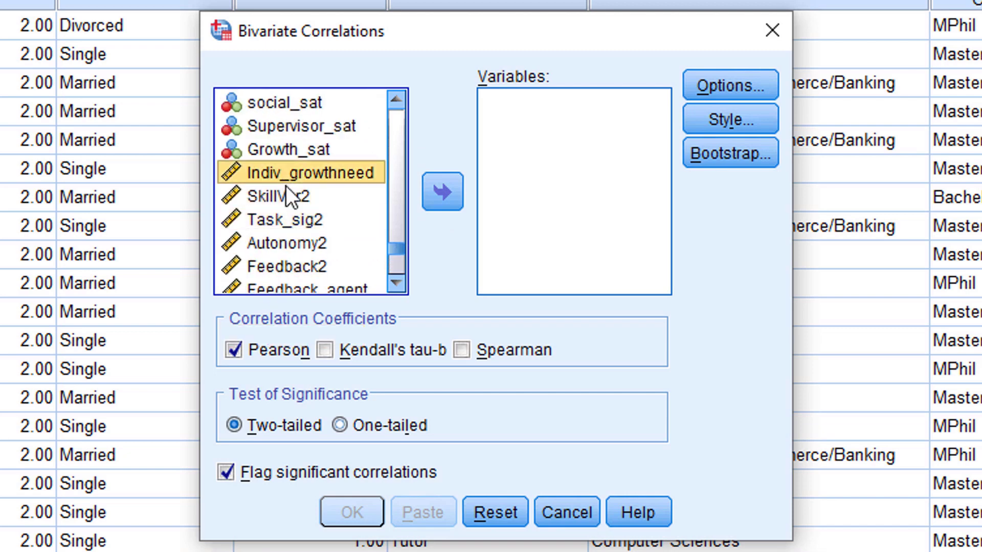
{"action": "left_click", "coordinate": [292, 199], "text": "shift"}
{"action": "left_click", "coordinate": [302, 288], "text": "shift"}
{"action": "left_click", "coordinate": [443, 192]}
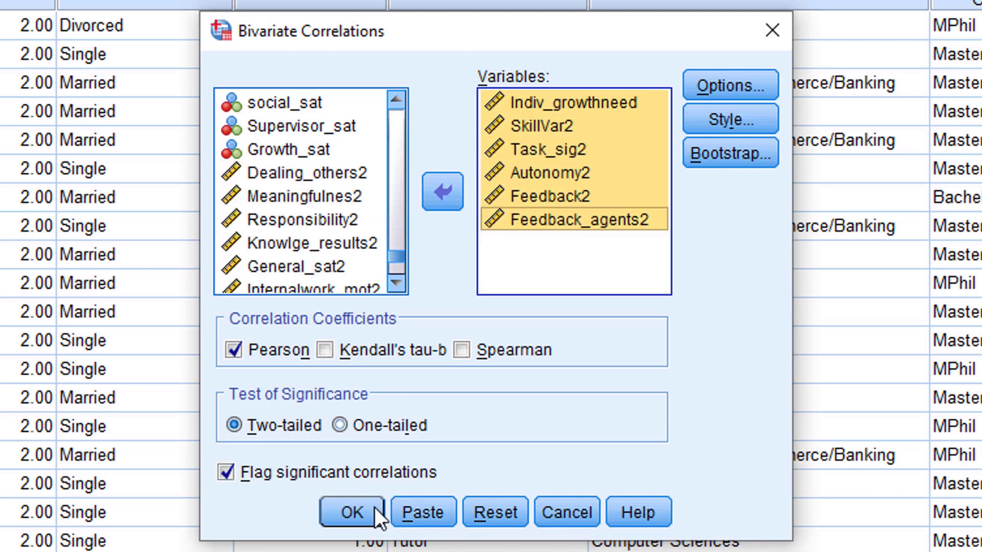
Step: Run the two-tailed Pearson correlation for the six variables and bring up its table in the output window
{"action": "left_click", "coordinate": [355, 513]}
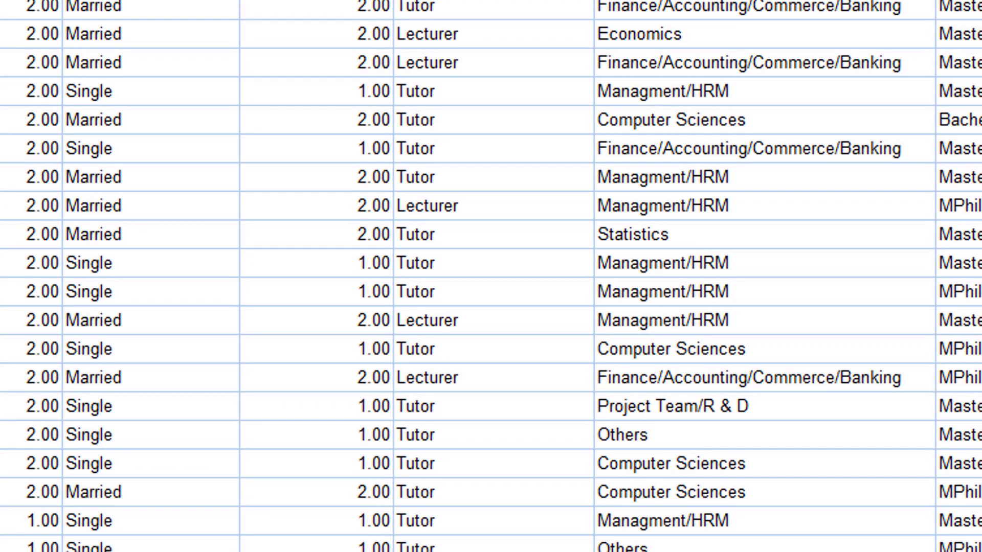
{"action": "left_click", "coordinate": [869, 516]}
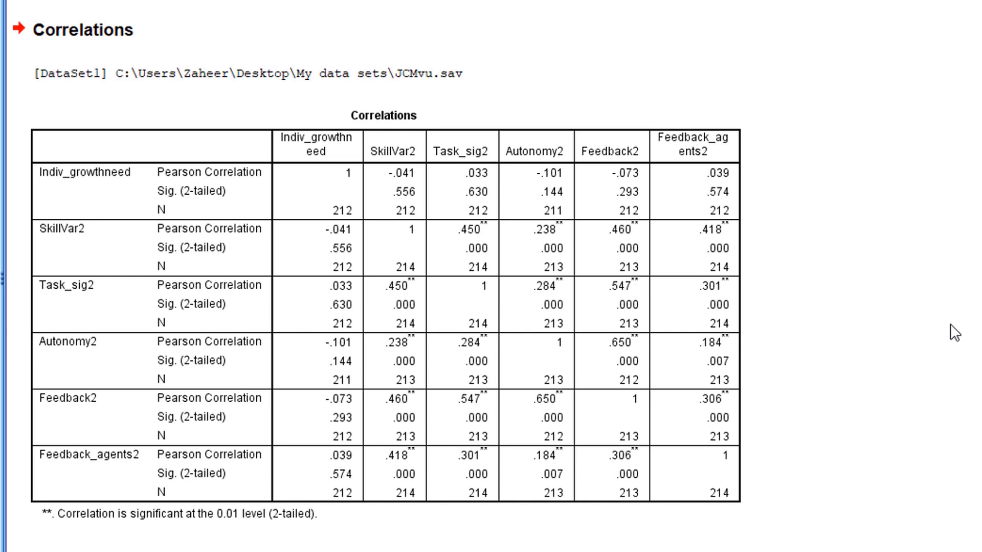
{"action": "left_click", "coordinate": [199, 152]}
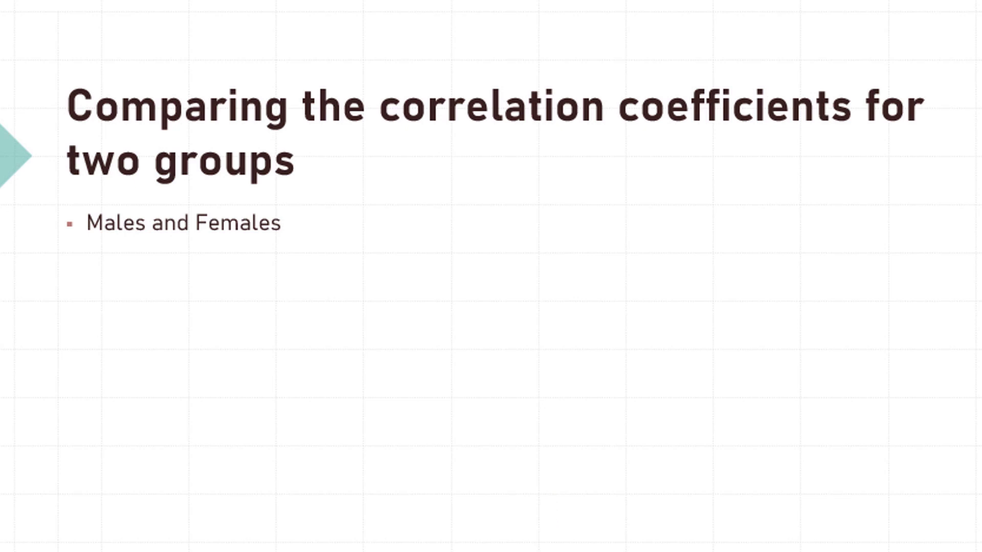
Step: Split the JCMvu.sav file with Compare groups based on GENDER, sorting the file by the grouping variable
{"action": "mouse_move", "coordinate": [514, 551]}
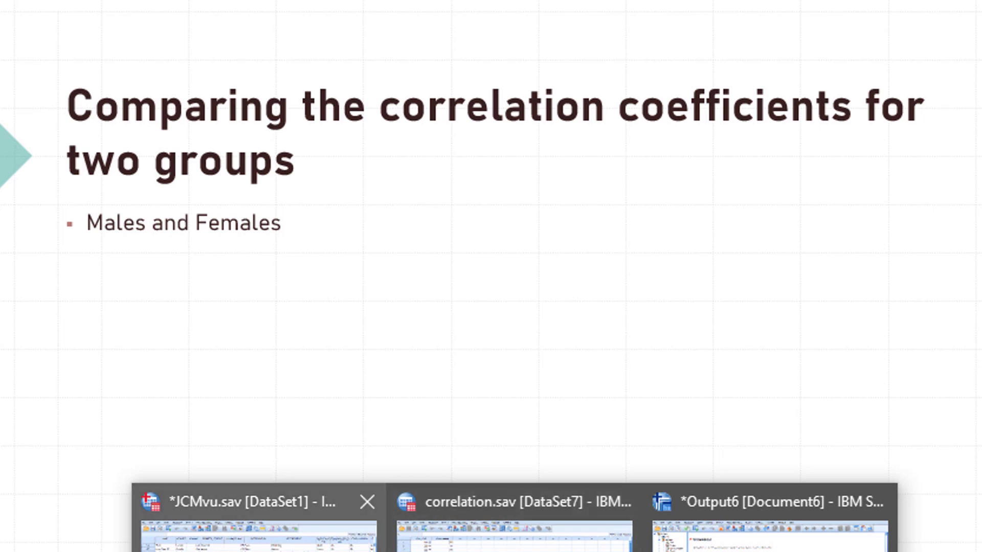
{"action": "left_click", "coordinate": [256, 532]}
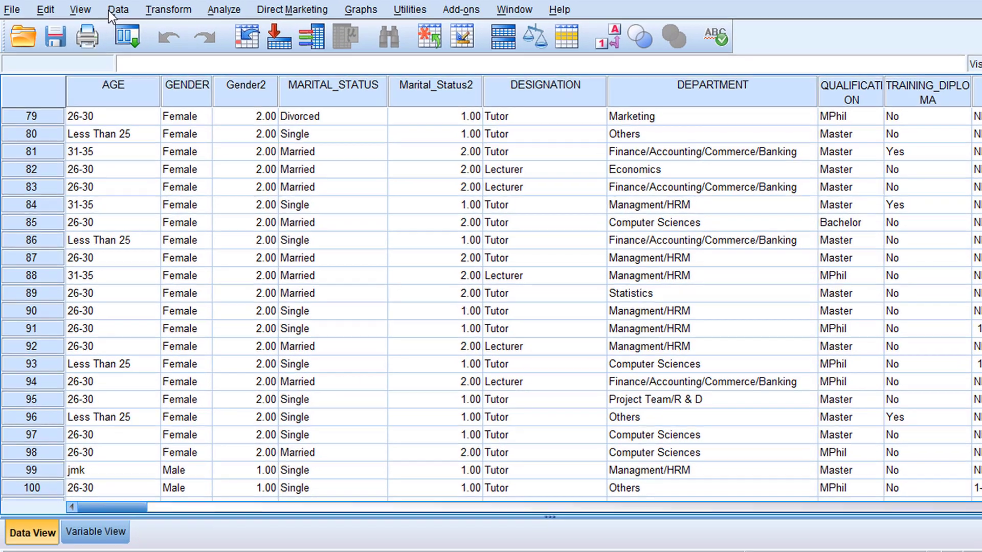
{"action": "left_click", "coordinate": [116, 10]}
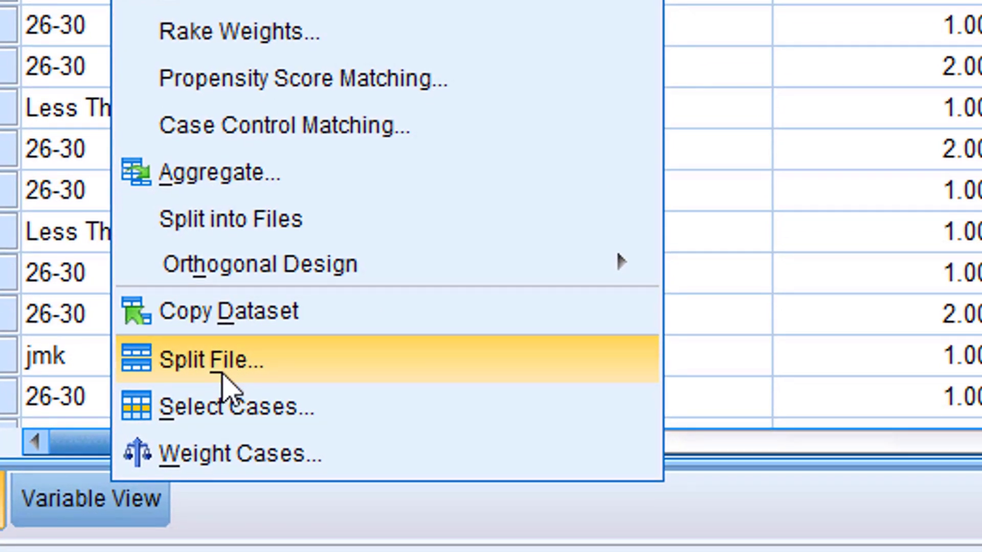
{"action": "left_click", "coordinate": [222, 374]}
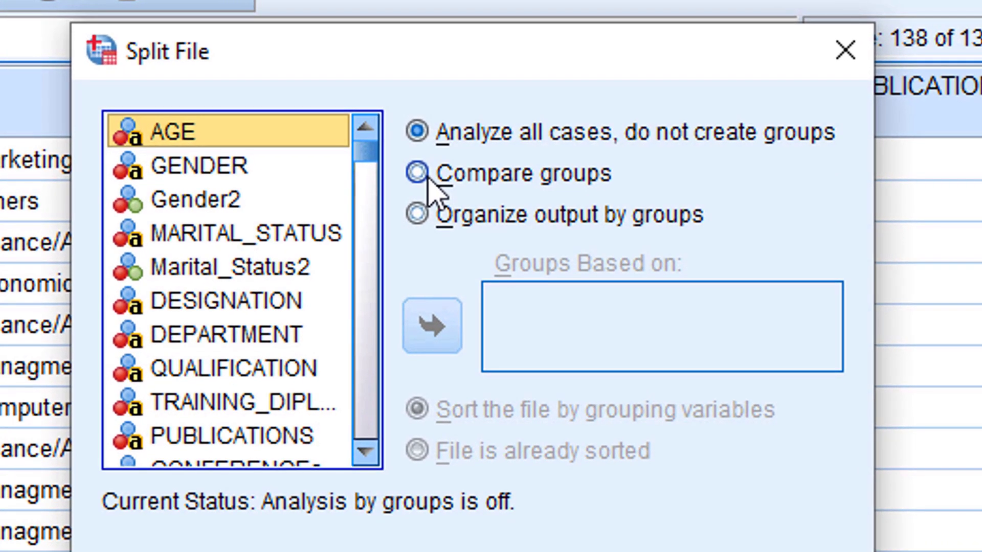
{"action": "left_click", "coordinate": [438, 139]}
{"action": "left_click", "coordinate": [207, 170]}
{"action": "left_click", "coordinate": [208, 170]}
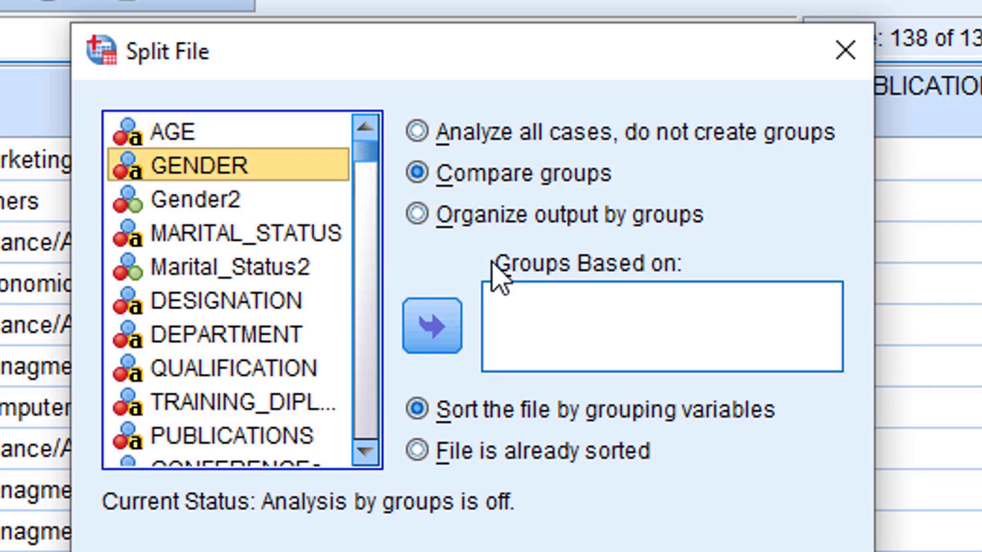
{"action": "left_click", "coordinate": [432, 340]}
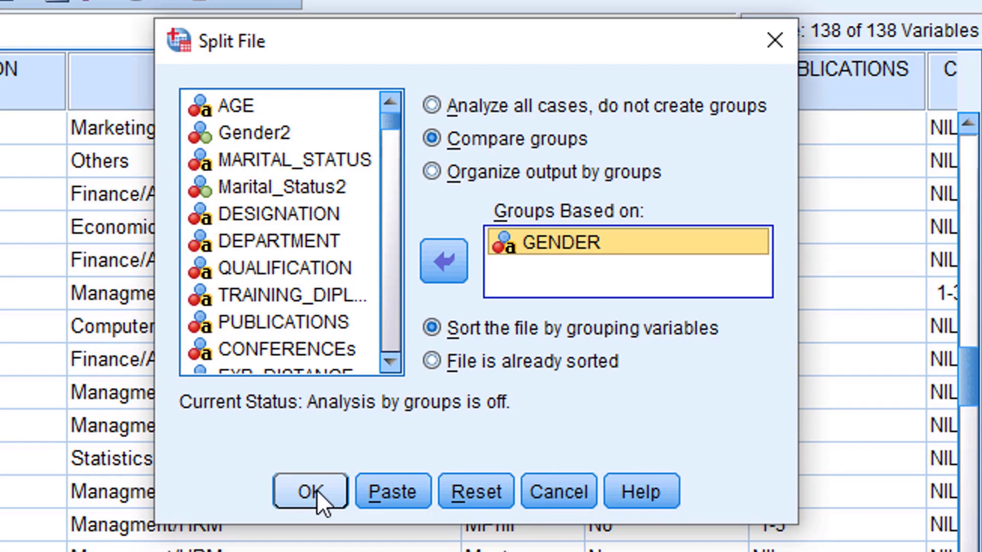
{"action": "left_click", "coordinate": [315, 493]}
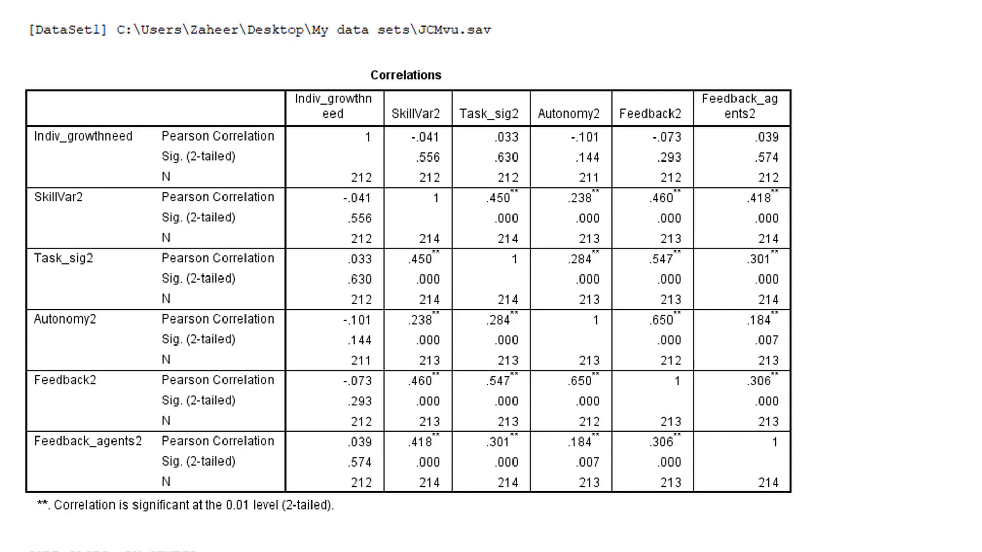
Step: Return to the JCMvu.sav data, reopen Bivariate Correlations and reset the dialog to clear its variables
{"action": "left_click", "coordinate": [414, 529]}
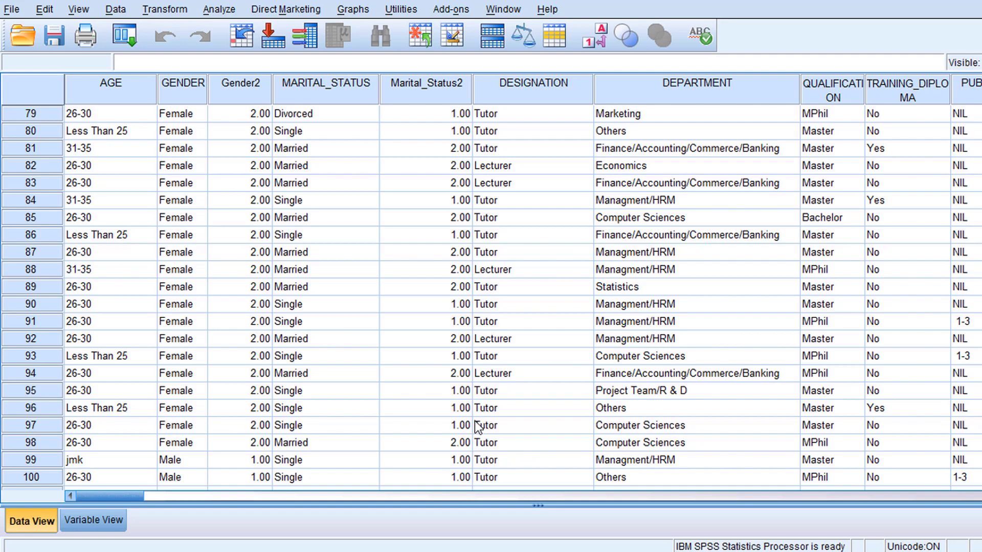
{"action": "left_click", "coordinate": [220, 9]}
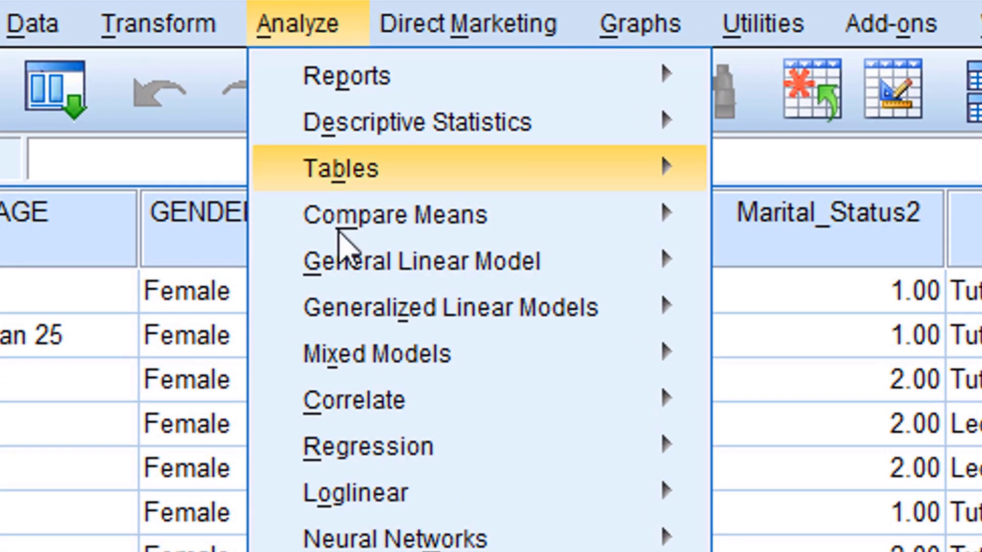
{"action": "mouse_move", "coordinate": [335, 344]}
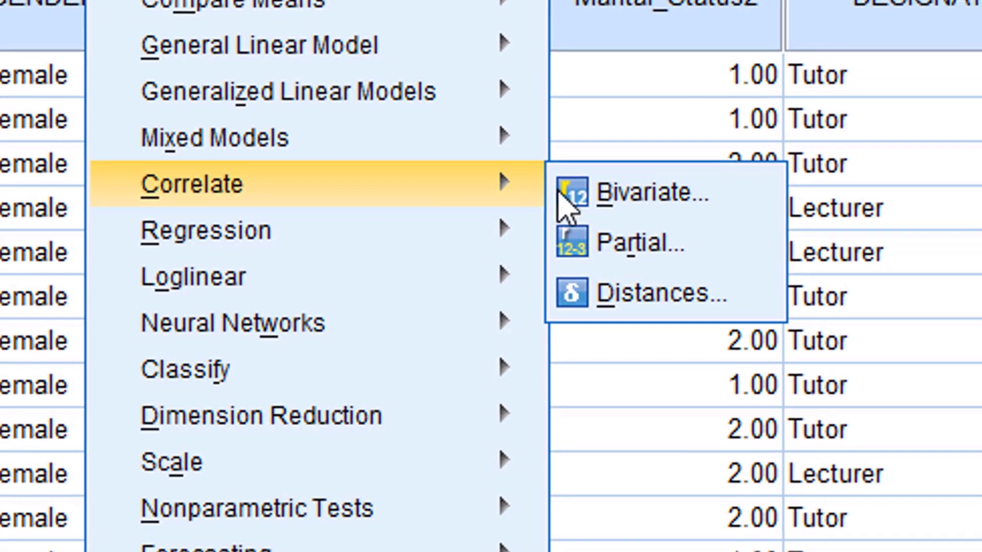
{"action": "left_click", "coordinate": [596, 199]}
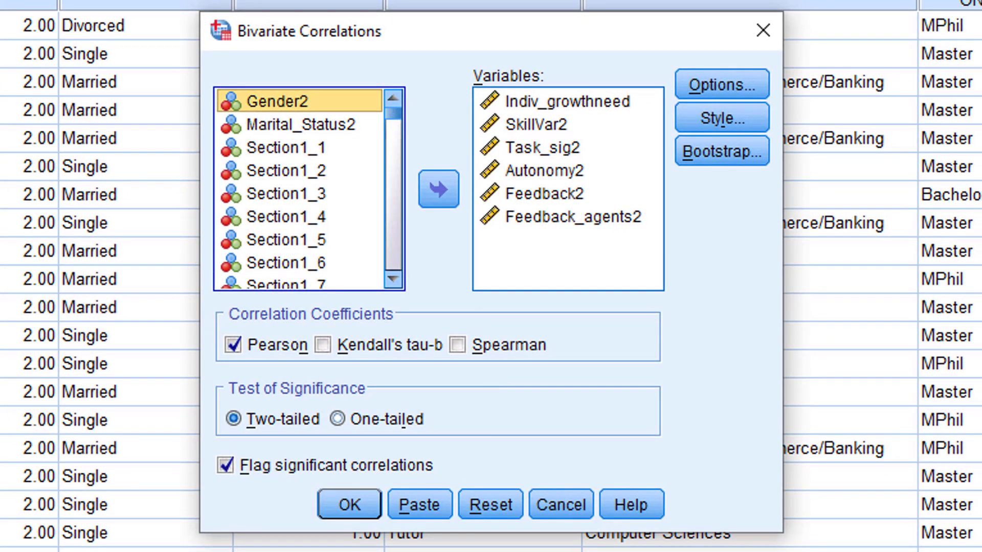
{"action": "left_click", "coordinate": [494, 509]}
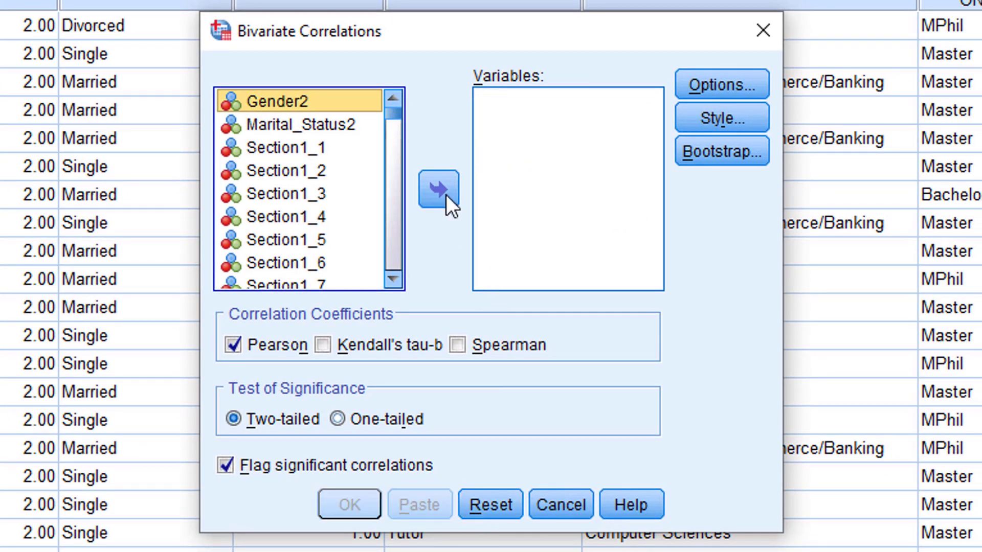
Step: Add Task_identity2 as the first variable of the bivariate correlation
{"action": "left_click_drag", "start_coordinate": [395, 108], "coordinate": [379, 265]}
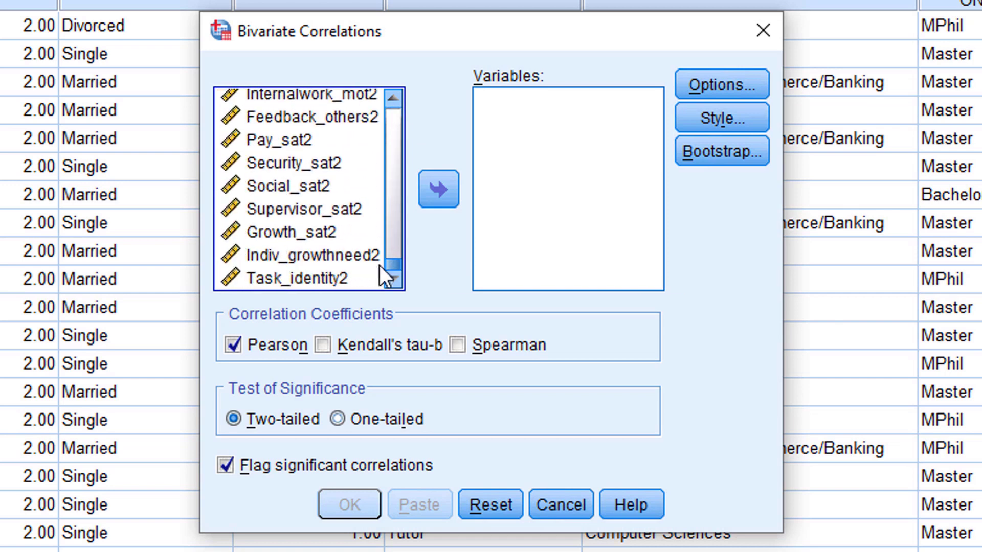
{"action": "left_click", "coordinate": [334, 279]}
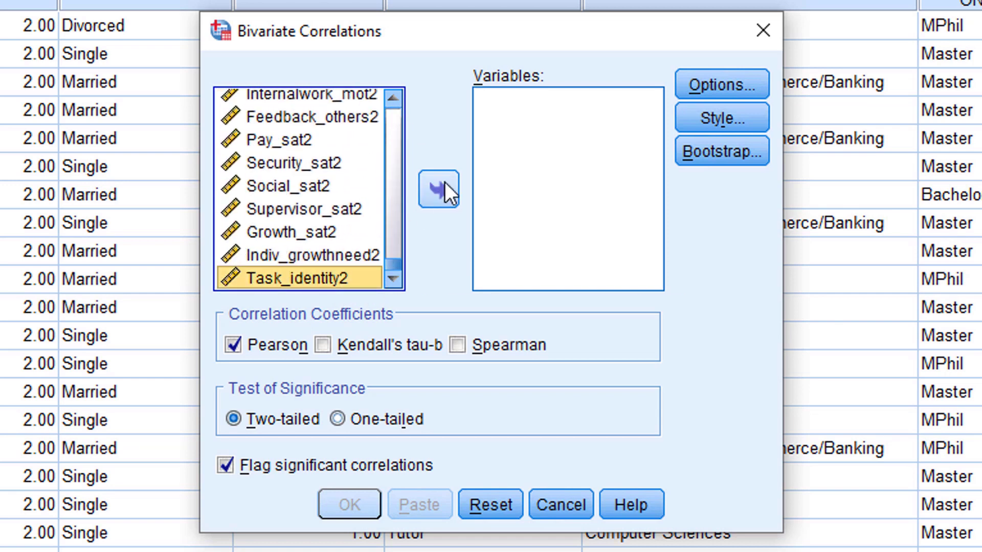
{"action": "left_click", "coordinate": [443, 185]}
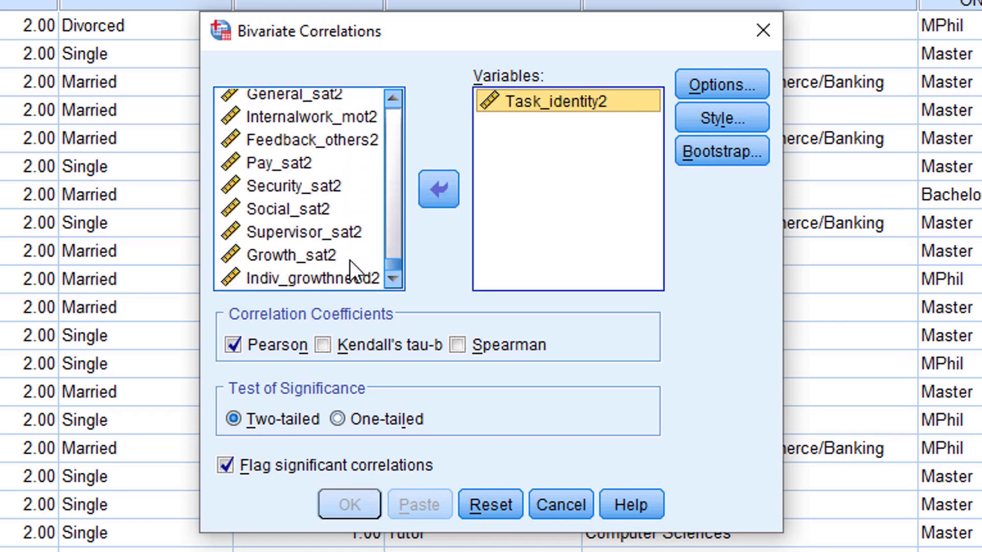
Step: Add Task_sig2 as the second variable, run the two-tailed Pearson correlation and select the resulting table split by gender
{"action": "left_click", "coordinate": [395, 93]}
{"action": "left_click", "coordinate": [395, 93]}
{"action": "left_click", "coordinate": [395, 93]}
{"action": "left_click", "coordinate": [395, 93]}
{"action": "left_click", "coordinate": [395, 93]}
{"action": "left_click", "coordinate": [395, 93]}
{"action": "left_click", "coordinate": [395, 93]}
{"action": "left_click", "coordinate": [394, 93]}
{"action": "left_click", "coordinate": [394, 92]}
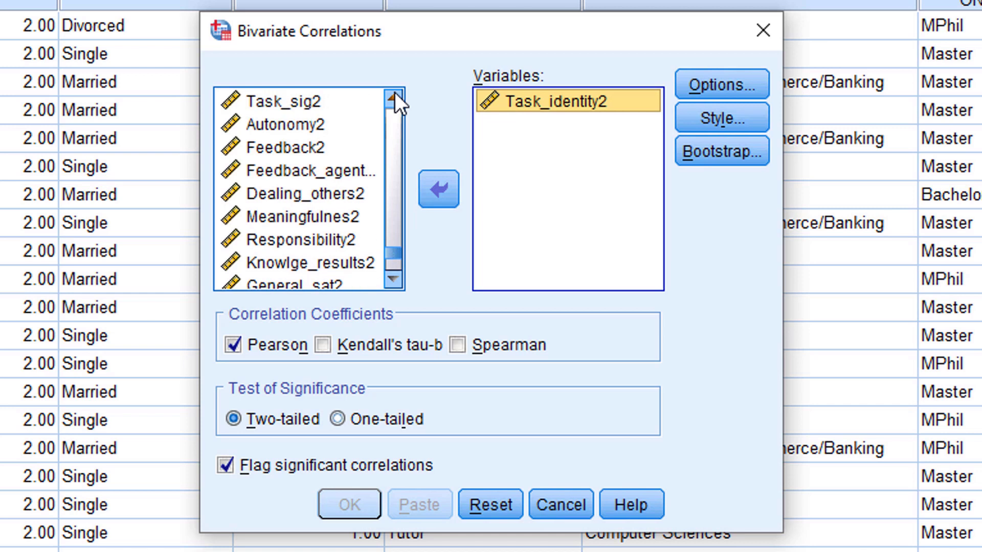
{"action": "left_click", "coordinate": [299, 101]}
{"action": "left_click", "coordinate": [431, 188]}
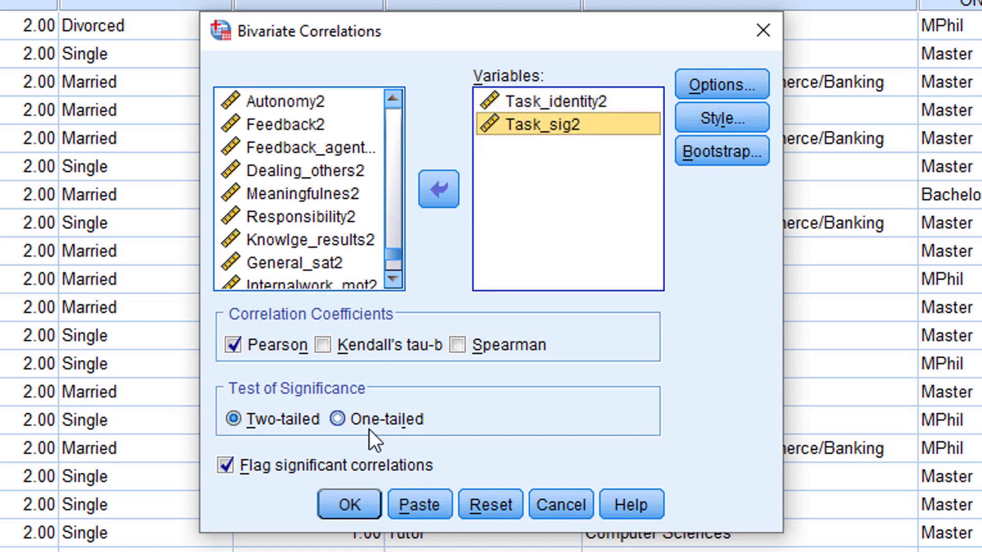
{"action": "left_click", "coordinate": [351, 511]}
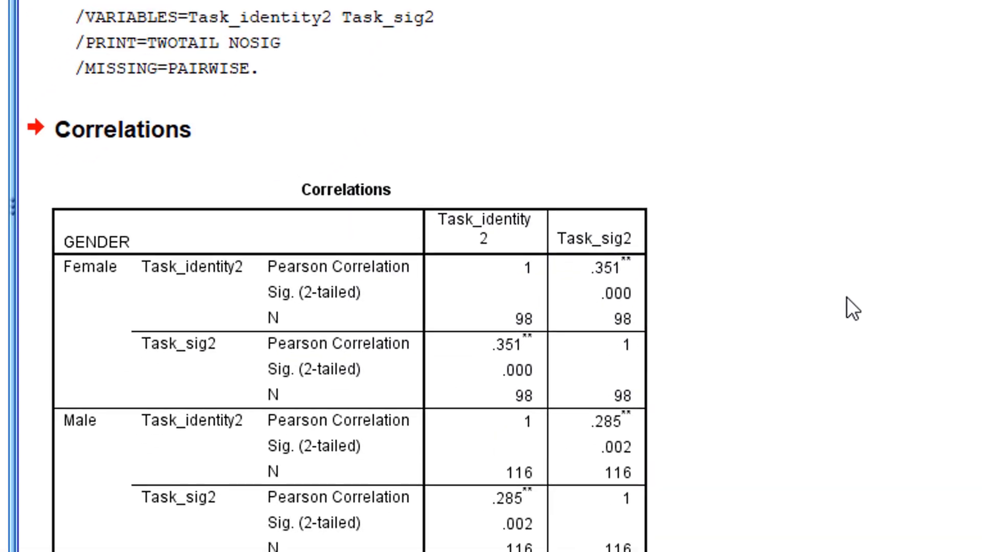
{"action": "left_click", "coordinate": [313, 292]}
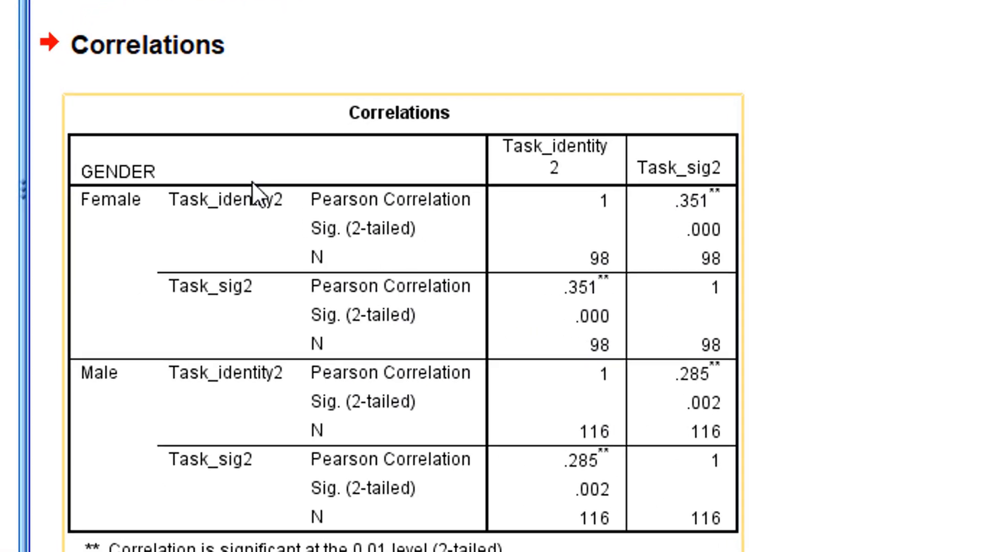